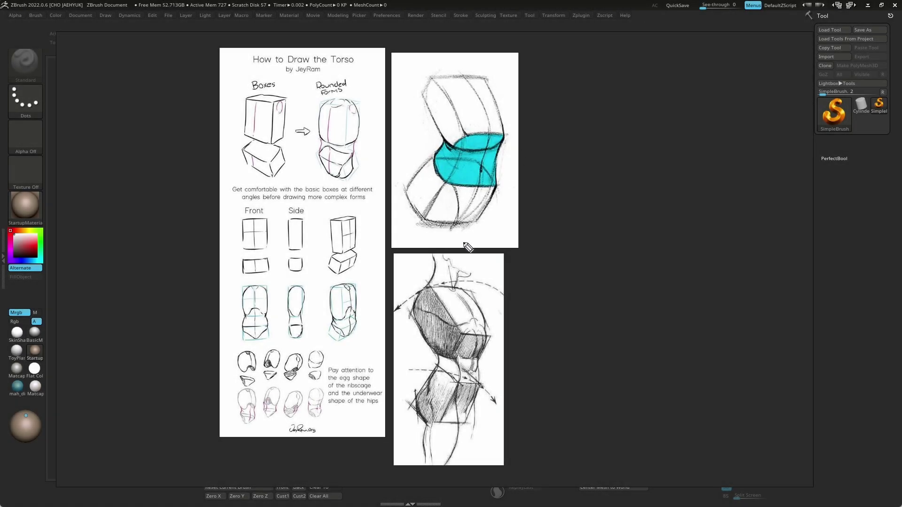
# Trace cyan construction lines over the upper and lower reference boxes and the torso's left side.
pyautogui.moveTo(246, 96)
pyautogui.mouseDown()
pyautogui.moveTo(245, 137)
pyautogui.moveTo(286, 95)
pyautogui.moveTo(289, 144)
pyautogui.mouseUp()
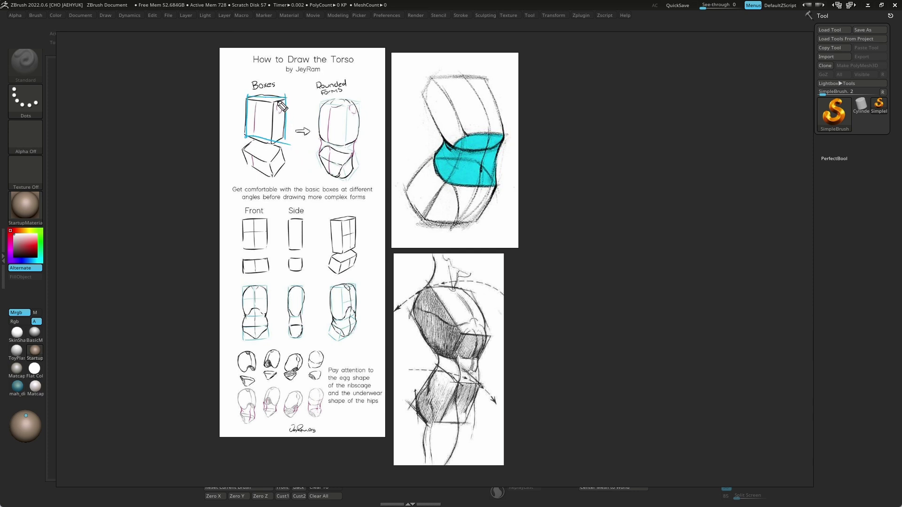
pyautogui.moveTo(248, 99)
pyautogui.mouseDown()
pyautogui.moveTo(285, 96)
pyautogui.moveTo(283, 141)
pyautogui.moveTo(296, 136)
pyautogui.mouseUp()
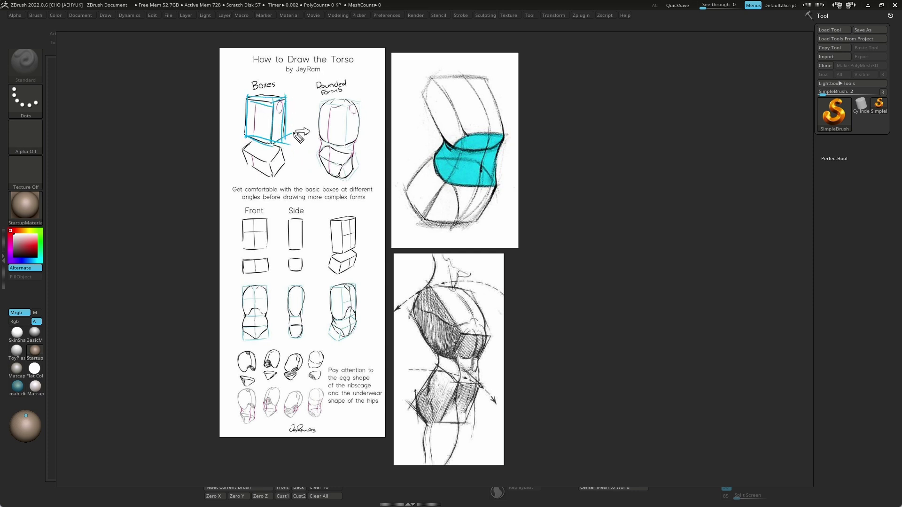
pyautogui.moveTo(242, 146)
pyautogui.mouseDown()
pyautogui.moveTo(256, 174)
pyautogui.moveTo(285, 162)
pyautogui.moveTo(284, 170)
pyautogui.moveTo(293, 149)
pyautogui.moveTo(289, 184)
pyautogui.mouseUp()
pyautogui.moveTo(422, 92)
pyautogui.mouseDown()
pyautogui.moveTo(444, 141)
pyautogui.moveTo(380, 195)
pyautogui.mouseUp()
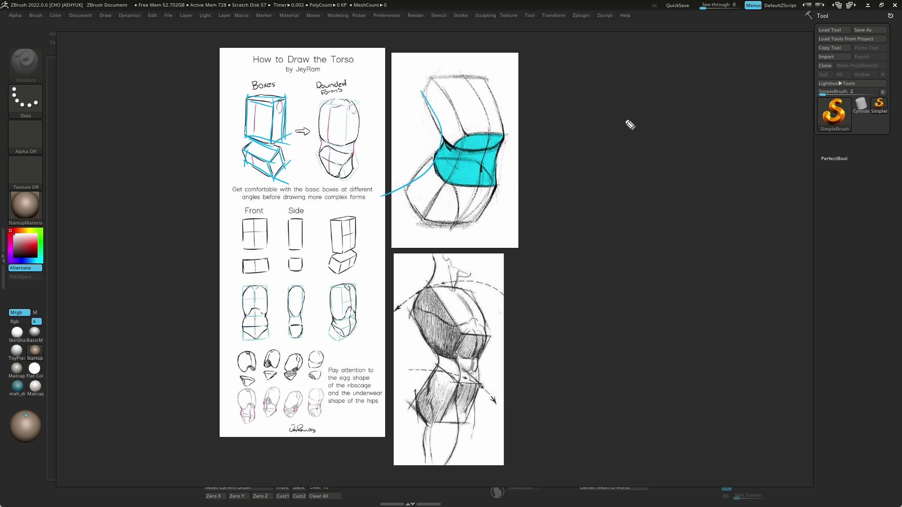
# Sketch two upright box outlines and a tilted box on the empty right side of the canvas.
pyautogui.moveTo(608, 142)
pyautogui.mouseDown()
pyautogui.moveTo(651, 134)
pyautogui.moveTo(648, 162)
pyautogui.mouseUp()
pyautogui.moveTo(616, 95)
pyautogui.mouseDown()
pyautogui.moveTo(653, 163)
pyautogui.moveTo(648, 188)
pyautogui.moveTo(615, 212)
pyautogui.moveTo(649, 209)
pyautogui.mouseUp()
pyautogui.moveTo(705, 154)
pyautogui.mouseDown()
pyautogui.moveTo(677, 191)
pyautogui.moveTo(730, 186)
pyautogui.moveTo(688, 247)
pyautogui.mouseUp()
pyautogui.moveTo(653, 220); pyautogui.dragTo(714, 286)
# Add a diamond box beneath the tilted box, connect them, and mark the lower ribcage on the side view.
pyautogui.moveTo(658, 286); pyautogui.dragTo(689, 316)
pyautogui.moveTo(713, 284); pyautogui.dragTo(681, 325)
pyautogui.moveTo(656, 224); pyautogui.dragTo(657, 274)
pyautogui.moveTo(702, 150)
pyautogui.mouseDown()
pyautogui.moveTo(654, 231)
pyautogui.moveTo(658, 217)
pyautogui.moveTo(696, 243)
pyautogui.mouseUp()
pyautogui.moveTo(655, 219); pyautogui.dragTo(694, 245)
pyautogui.moveTo(463, 331)
pyautogui.mouseDown()
pyautogui.moveTo(434, 357)
pyautogui.moveTo(464, 323)
pyautogui.mouseUp()
# Round the tilted box into an oval ribcage and draw neck lines rising from it.
pyautogui.moveTo(461, 114)
pyautogui.mouseDown()
pyautogui.moveTo(431, 160)
pyautogui.moveTo(453, 151)
pyautogui.mouseUp()
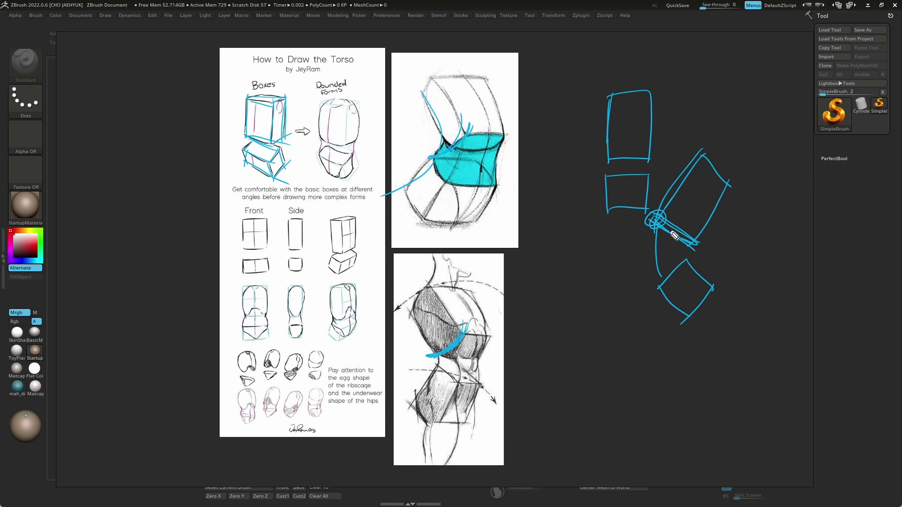
pyautogui.moveTo(658, 220)
pyautogui.mouseDown()
pyautogui.moveTo(690, 248)
pyautogui.moveTo(720, 215)
pyautogui.moveTo(698, 164)
pyautogui.moveTo(666, 232)
pyautogui.mouseUp()
pyautogui.moveTo(709, 159); pyautogui.dragTo(709, 234)
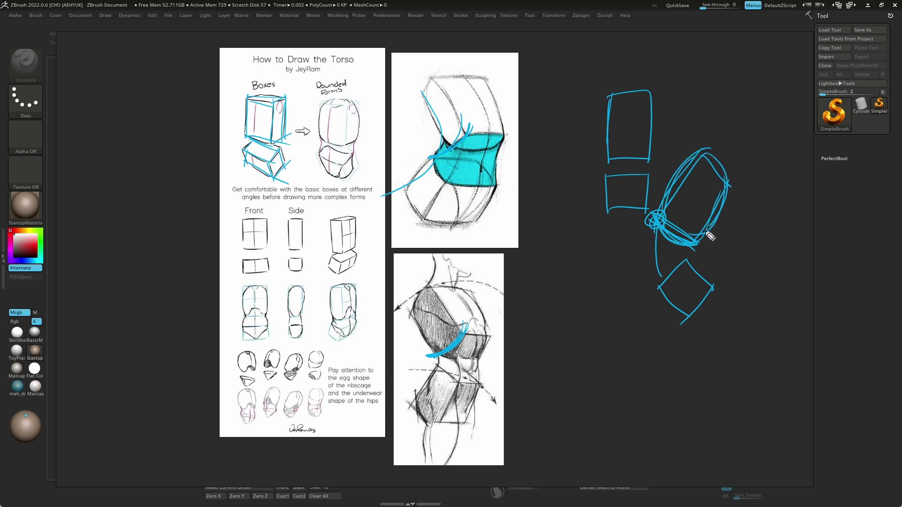
pyautogui.moveTo(710, 146); pyautogui.dragTo(726, 166)
pyautogui.moveTo(685, 118); pyautogui.dragTo(695, 151)
pyautogui.moveTo(707, 114)
pyautogui.mouseDown()
pyautogui.moveTo(715, 150)
pyautogui.moveTo(697, 151)
pyautogui.moveTo(717, 152)
pyautogui.mouseUp()
# Sketch the left and right body contours, leg lines and hip lines below the ribcage oval.
pyautogui.moveTo(707, 235); pyautogui.dragTo(722, 297)
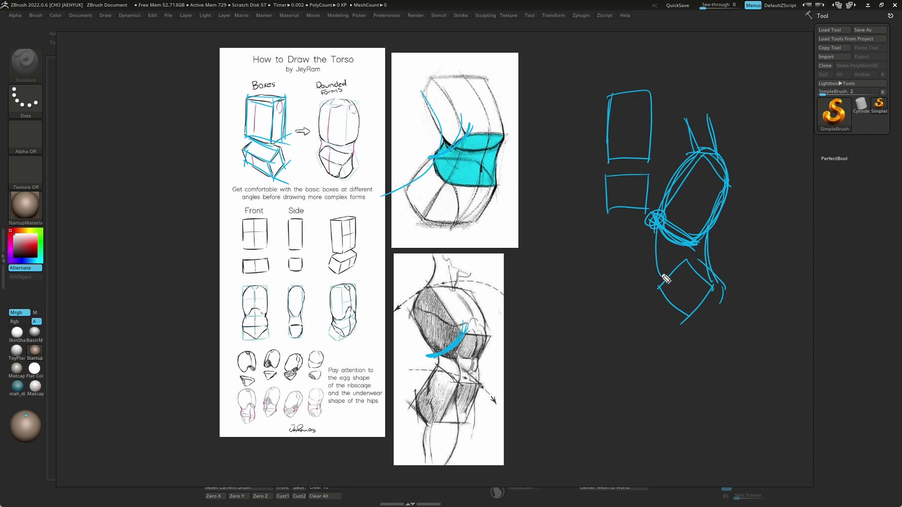
pyautogui.moveTo(664, 297); pyautogui.dragTo(703, 379)
pyautogui.moveTo(669, 324)
pyautogui.mouseDown()
pyautogui.moveTo(708, 415)
pyautogui.moveTo(697, 474)
pyautogui.mouseUp()
pyautogui.moveTo(720, 291); pyautogui.dragTo(725, 357)
pyautogui.moveTo(717, 273); pyautogui.dragTo(714, 332)
pyautogui.moveTo(715, 272)
pyautogui.mouseDown()
pyautogui.moveTo(726, 313)
pyautogui.moveTo(733, 473)
pyautogui.mouseUp()
pyautogui.moveTo(716, 153); pyautogui.dragTo(706, 159)
pyautogui.moveTo(721, 190)
pyautogui.mouseDown()
pyautogui.moveTo(681, 237)
pyautogui.moveTo(587, 225)
pyautogui.moveTo(596, 235)
pyautogui.mouseUp()
# Draw direction arrows beside the torso and redraw the abdomen diamond's edges.
pyautogui.moveTo(765, 242)
pyautogui.mouseDown()
pyautogui.moveTo(718, 247)
pyautogui.moveTo(772, 272)
pyautogui.moveTo(752, 287)
pyautogui.mouseUp()
pyautogui.moveTo(682, 253); pyautogui.dragTo(655, 294)
pyautogui.moveTo(711, 291); pyautogui.dragTo(684, 255)
pyautogui.moveTo(655, 296); pyautogui.dragTo(690, 319)
pyautogui.moveTo(719, 284); pyautogui.dragTo(689, 330)
pyautogui.moveTo(688, 256)
pyautogui.mouseDown()
pyautogui.moveTo(659, 284)
pyautogui.moveTo(700, 328)
pyautogui.mouseUp()
pyautogui.moveTo(719, 275); pyautogui.dragTo(686, 332)
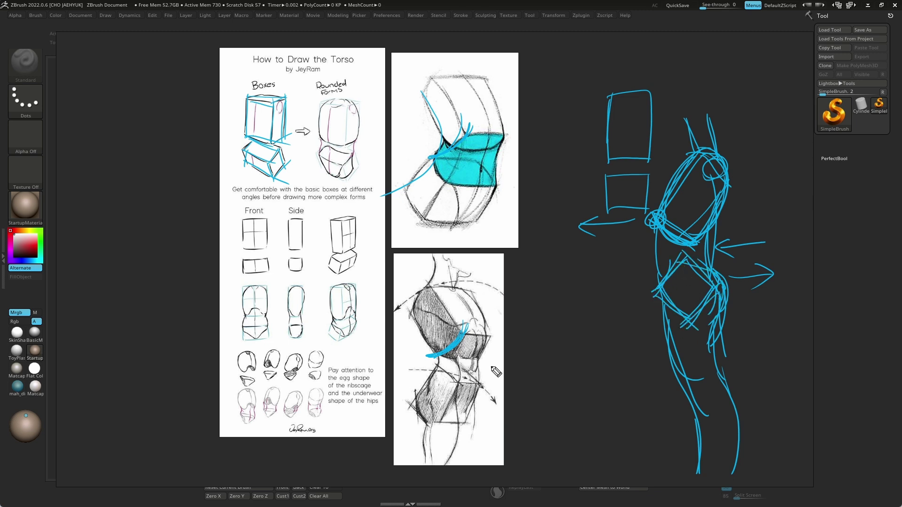
# Outline the hip and ribcage boxes on the side-view reference.
pyautogui.moveTo(437, 367)
pyautogui.mouseDown()
pyautogui.moveTo(455, 384)
pyautogui.moveTo(406, 404)
pyautogui.mouseUp()
pyautogui.moveTo(455, 385); pyautogui.dragTo(435, 428)
pyautogui.moveTo(409, 401); pyautogui.dragTo(433, 421)
pyautogui.moveTo(415, 316); pyautogui.dragTo(457, 331)
pyautogui.moveTo(432, 291)
pyautogui.mouseDown()
pyautogui.moveTo(425, 326)
pyautogui.moveTo(455, 329)
pyautogui.moveTo(430, 406)
pyautogui.mouseUp()
pyautogui.moveTo(442, 364); pyautogui.dragTo(446, 407)
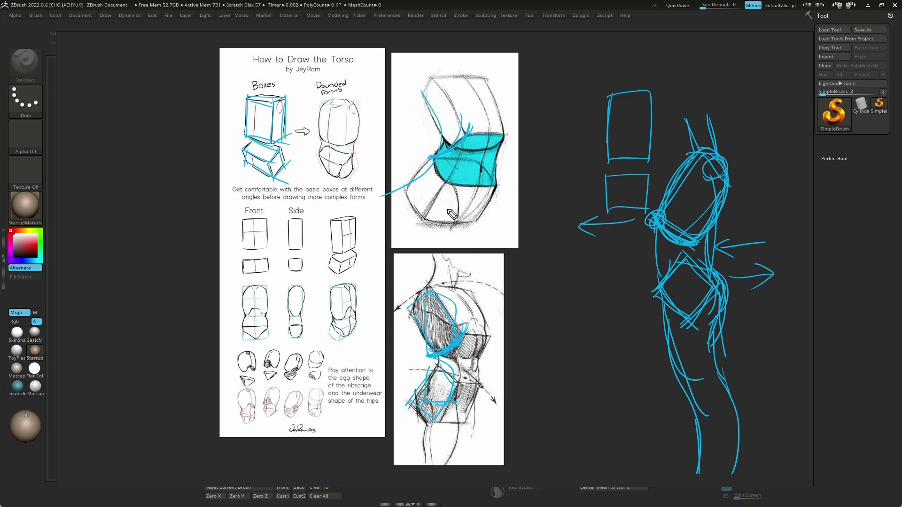
# Draw curves on both sides of the Rounded Forms torso sketch.
pyautogui.moveTo(354, 155); pyautogui.dragTo(366, 177)
pyautogui.moveTo(321, 153); pyautogui.dragTo(311, 174)
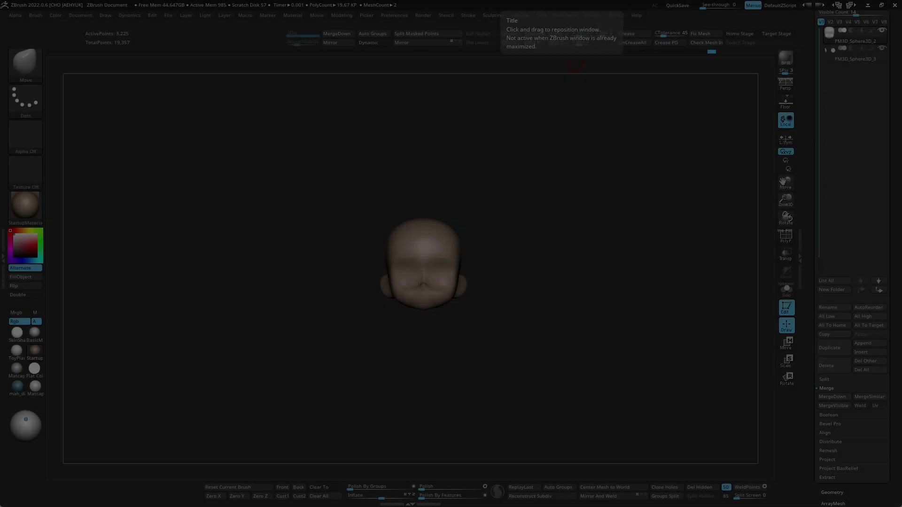
# Insert a Cylinder3D subtool, shrink it to neck size and tilt it to the neck angle.
pyautogui.moveTo(610, 344)
pyautogui.mouseDown()
pyautogui.moveTo(569, 353)
pyautogui.moveTo(636, 325)
pyautogui.moveTo(607, 277)
pyautogui.mouseUp()
pyautogui.click(867, 353)
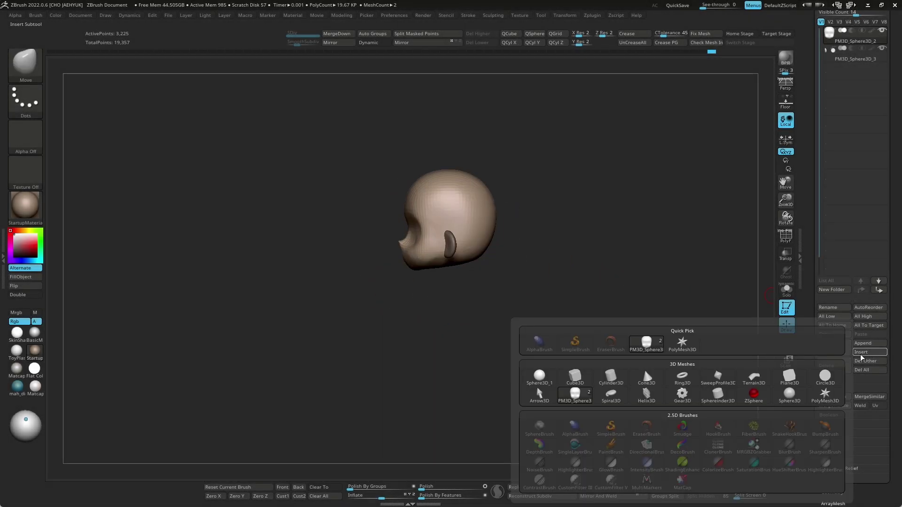
pyautogui.click(613, 374)
pyautogui.press('w')
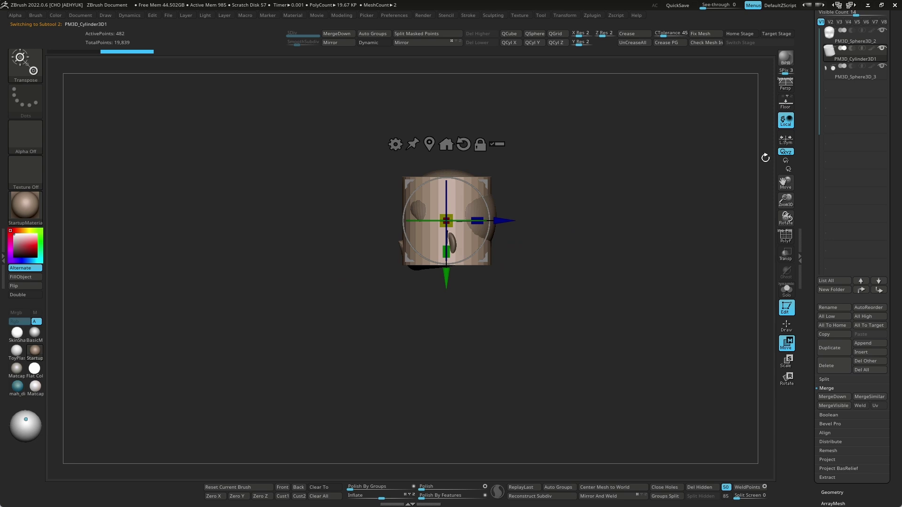
pyautogui.click(878, 280)
pyautogui.moveTo(446, 220); pyautogui.dragTo(449, 289)
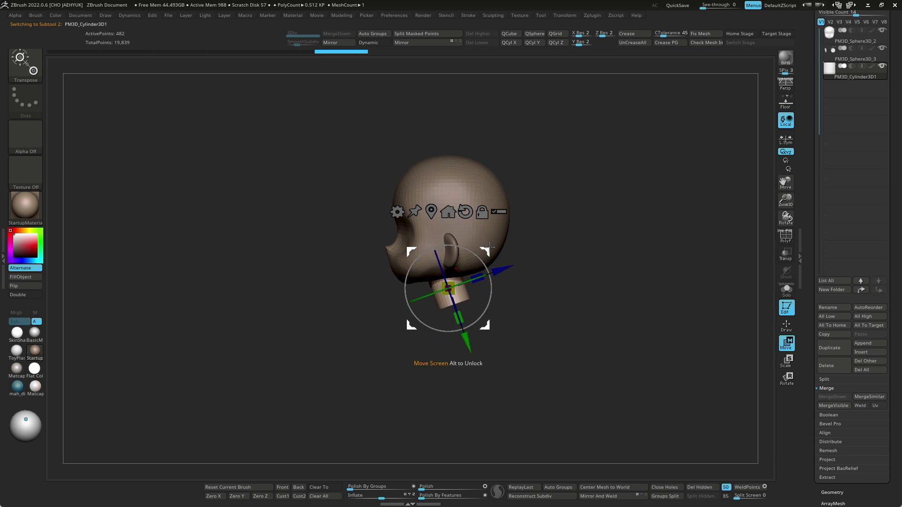
pyautogui.moveTo(474, 263); pyautogui.dragTo(480, 248)
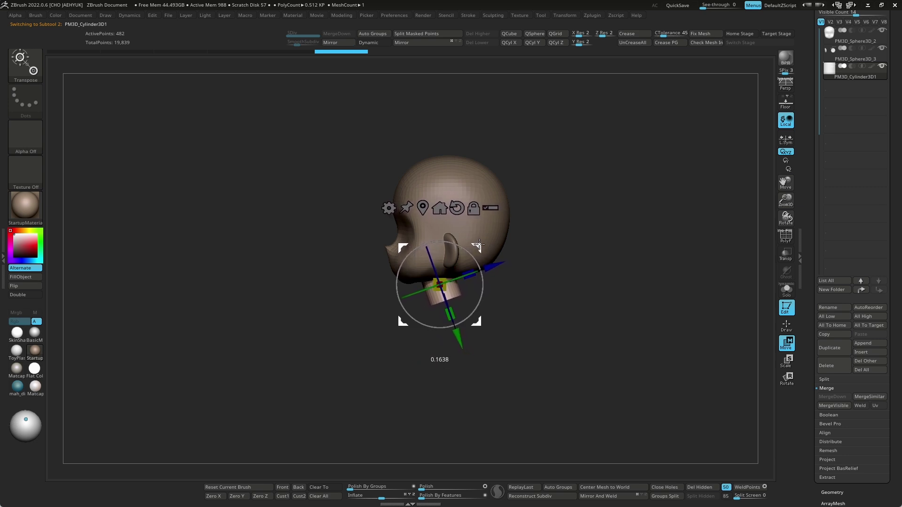
# Reposition the neck cylinder beneath the head and check its placement.
pyautogui.moveTo(587, 245)
pyautogui.mouseDown()
pyautogui.moveTo(584, 223)
pyautogui.moveTo(589, 274)
pyautogui.moveTo(580, 288)
pyautogui.mouseUp()
pyautogui.click(486, 308)
pyautogui.moveTo(486, 307)
pyautogui.mouseDown()
pyautogui.moveTo(458, 269)
pyautogui.moveTo(449, 275)
pyautogui.moveTo(440, 265)
pyautogui.mouseUp()
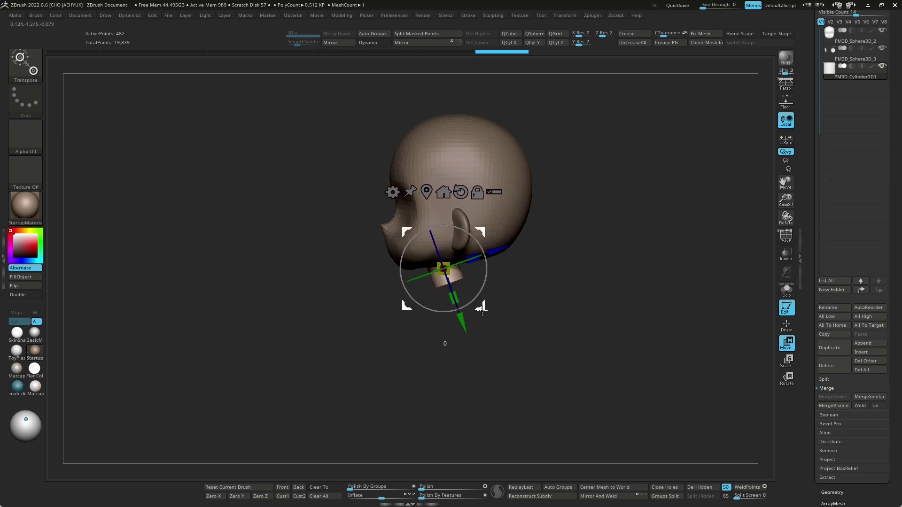
pyautogui.press('q')
pyautogui.moveTo(559, 287); pyautogui.dragTo(602, 214)
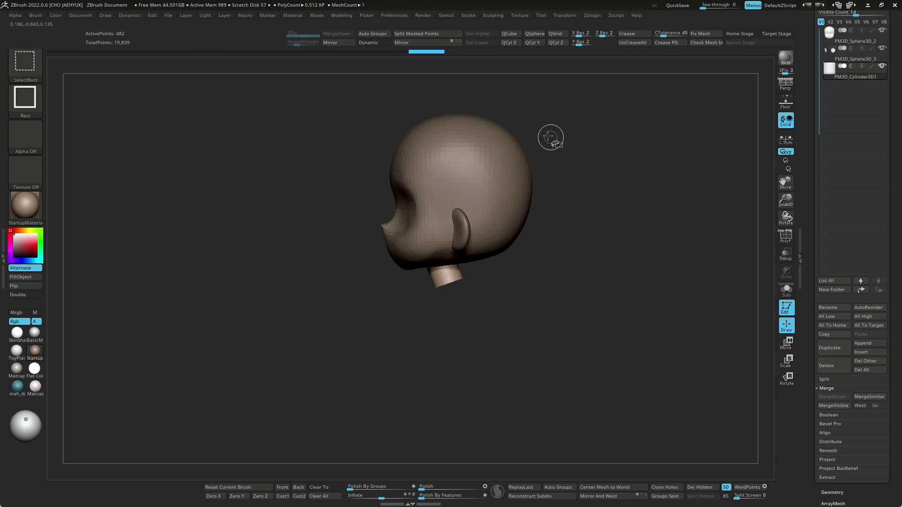
# Hide the head's right half to inspect the neck, then unhide it.
pyautogui.keyDown('alt'); pyautogui.click(529, 147); pyautogui.keyUp('alt')
pyautogui.moveTo(529, 147)
pyautogui.mouseDown()
pyautogui.moveTo(563, 108)
pyautogui.moveTo(450, 396)
pyautogui.mouseUp()
pyautogui.moveTo(587, 330); pyautogui.dragTo(604, 315)
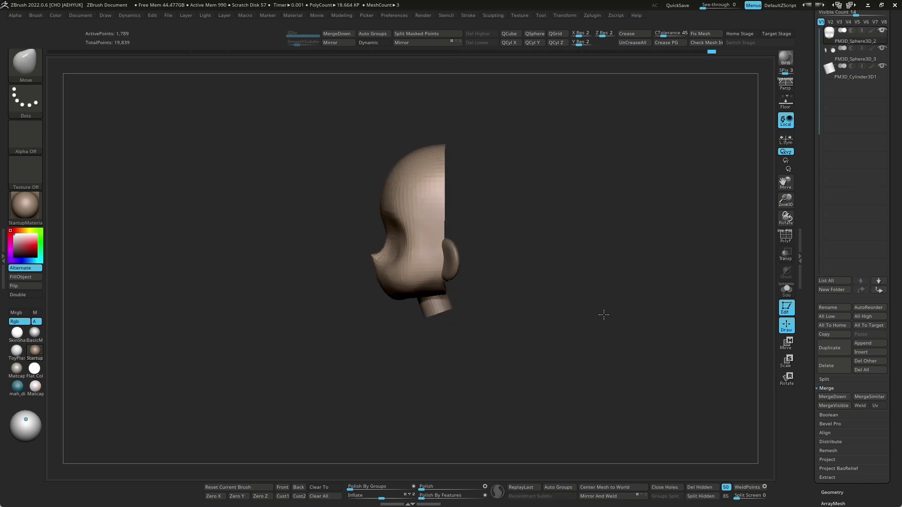
pyautogui.keyDown('ctrl'); pyautogui.keyDown('shift'); pyautogui.click(571, 300); pyautogui.keyUp('shift'); pyautogui.keyUp('ctrl')
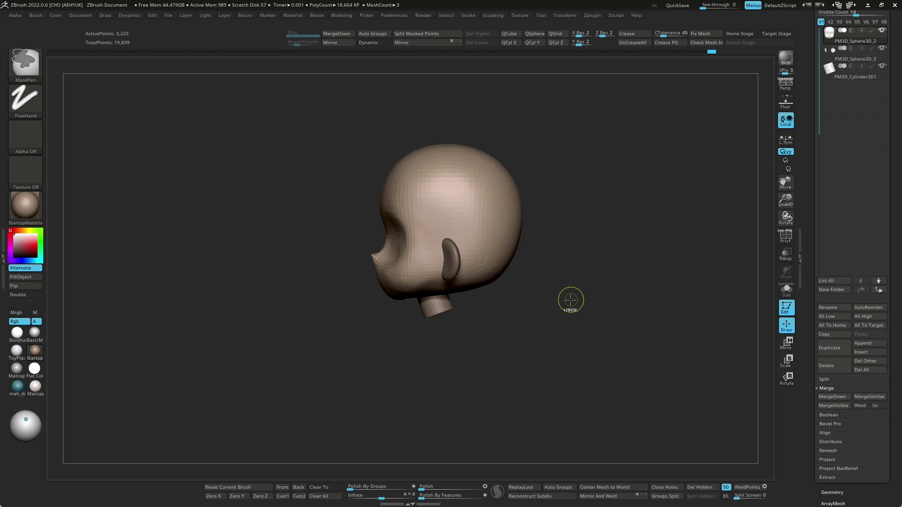
pyautogui.keyDown('ctrl'); pyautogui.keyDown('shift'); pyautogui.moveTo(563, 103); pyautogui.dragTo(450, 374); pyautogui.keyUp('shift'); pyautogui.keyUp('ctrl')
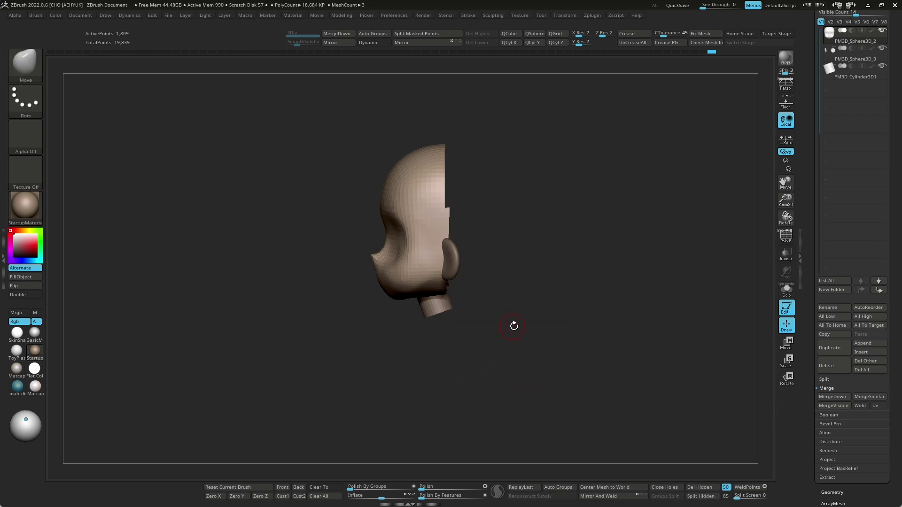
pyautogui.moveTo(514, 323); pyautogui.dragTo(569, 303)
pyautogui.keyDown('ctrl'); pyautogui.keyDown('shift'); pyautogui.click(569, 303); pyautogui.keyUp('shift'); pyautogui.keyUp('ctrl')
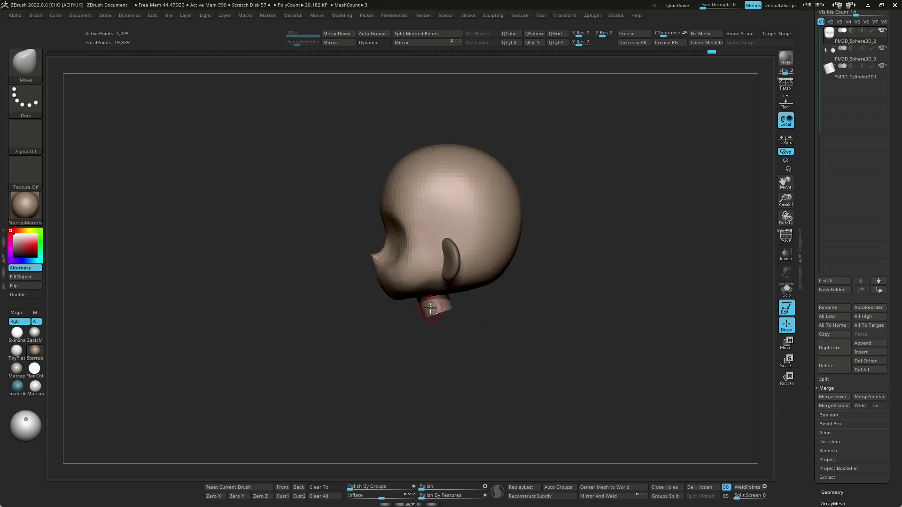
# Select the neck cylinder subtool and check the model from another angle.
pyautogui.keyDown('alt'); pyautogui.click(439, 306); pyautogui.keyUp('alt')
pyautogui.press('w')
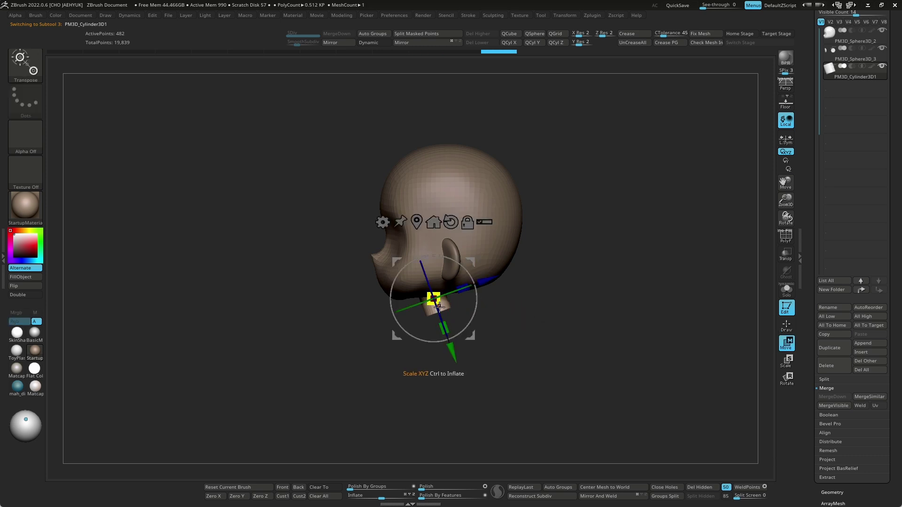
pyautogui.press('q')
pyautogui.moveTo(611, 339)
pyautogui.mouseDown()
pyautogui.moveTo(634, 318)
pyautogui.moveTo(581, 346)
pyautogui.mouseUp()
# Append a Cube3D subtool, move it below the neck and stretch it into a tall box.
pyautogui.click(863, 343)
pyautogui.click(554, 374)
pyautogui.press('w')
pyautogui.moveTo(449, 323)
pyautogui.mouseDown()
pyautogui.moveTo(484, 287)
pyautogui.moveTo(479, 315)
pyautogui.mouseUp()
pyautogui.moveTo(445, 382); pyautogui.dragTo(444, 401)
pyautogui.keyDown('shift'); pyautogui.moveTo(526, 312); pyautogui.dragTo(608, 312); pyautogui.keyUp('shift')
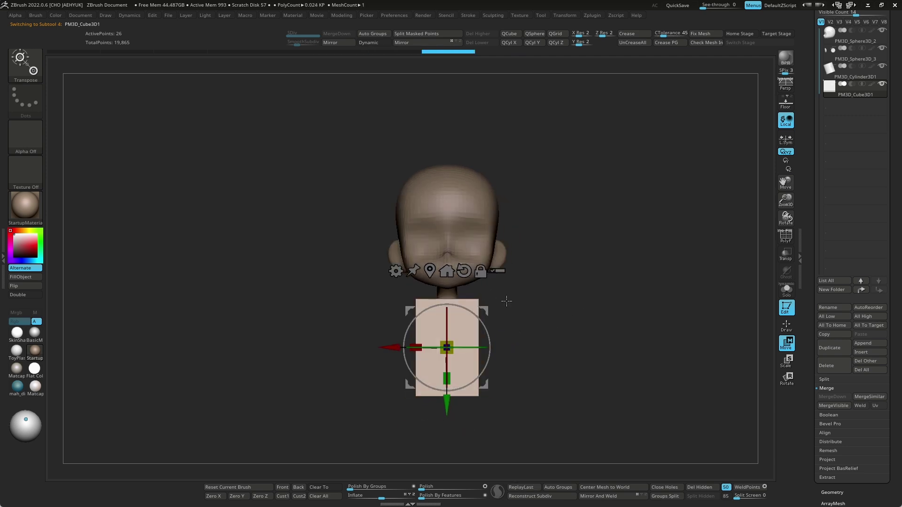
pyautogui.press('q')
# Turn on PolyF and pull the box's top-back corner inward toward the neck.
pyautogui.hotkey('shift', 'f')
pyautogui.moveTo(655, 263)
pyautogui.mouseDown()
pyautogui.moveTo(575, 299)
pyautogui.moveTo(420, 314)
pyautogui.mouseUp()
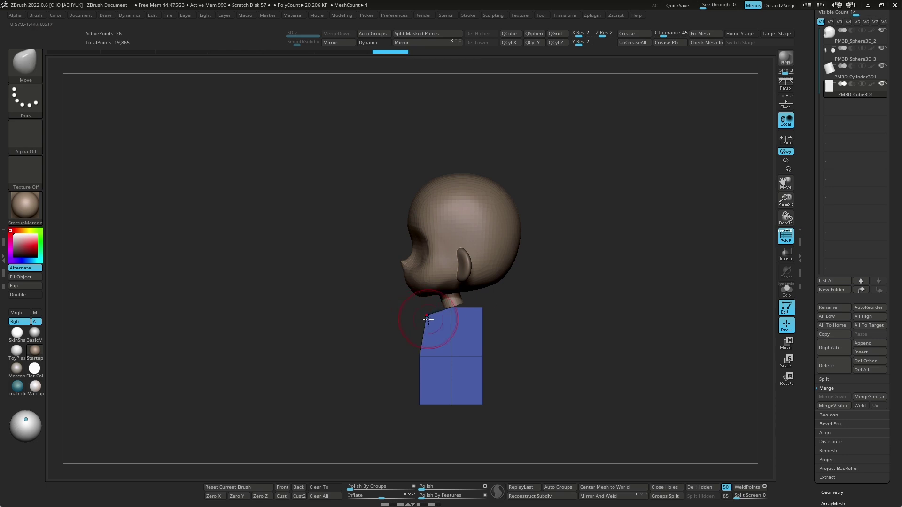
pyautogui.moveTo(482, 308); pyautogui.dragTo(474, 307)
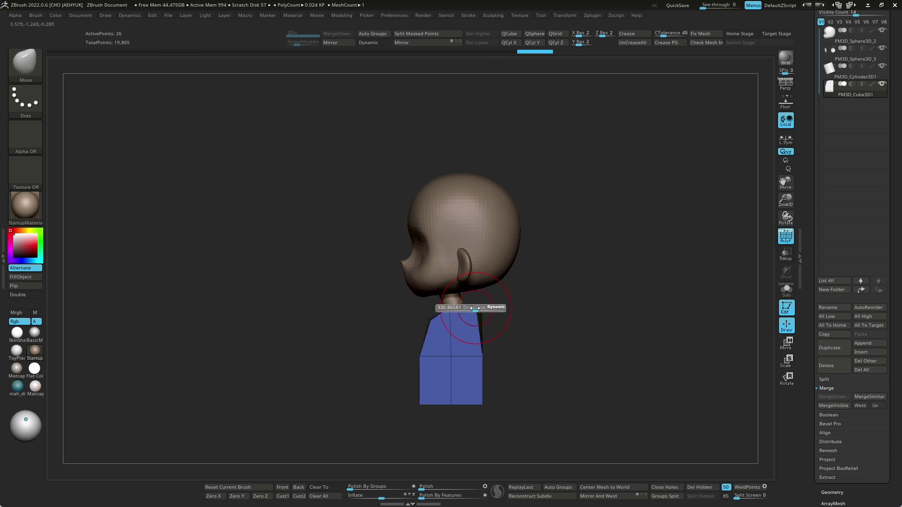
pyautogui.press('s')
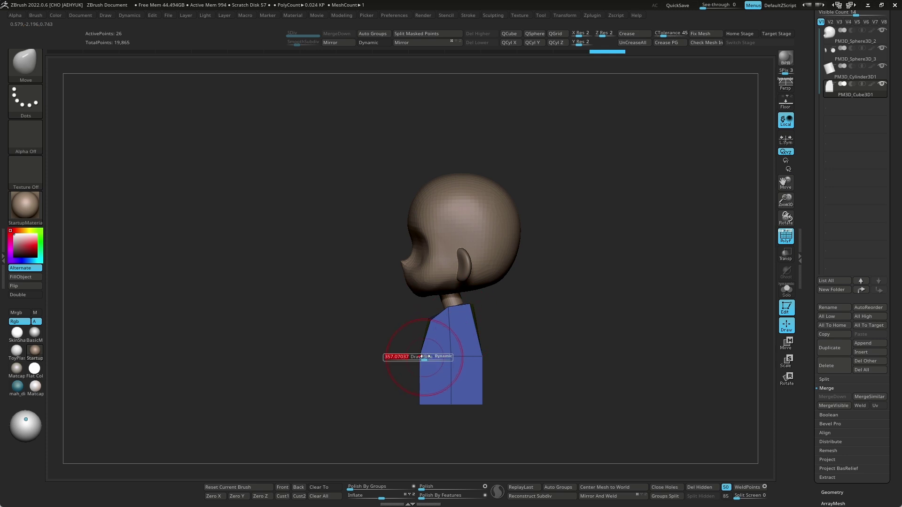
pyautogui.press('w')
pyautogui.moveTo(490, 301); pyautogui.dragTo(490, 225)
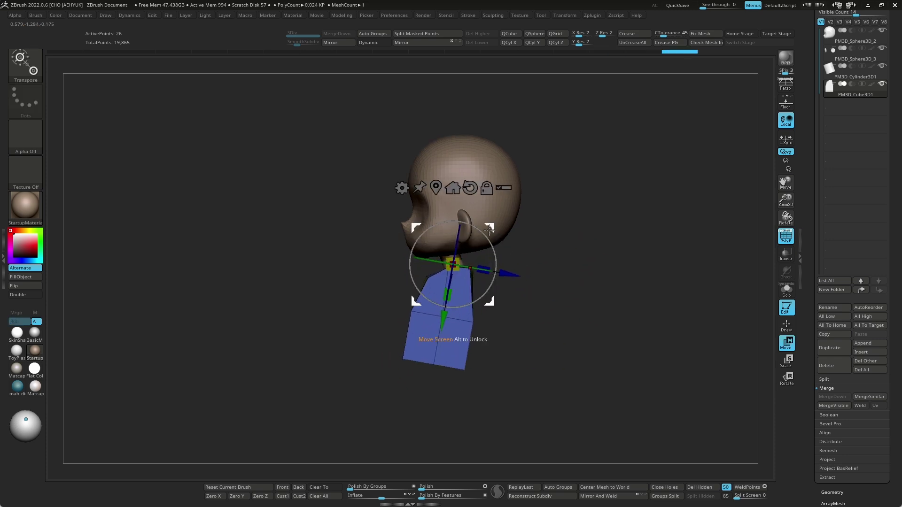
pyautogui.press('space')
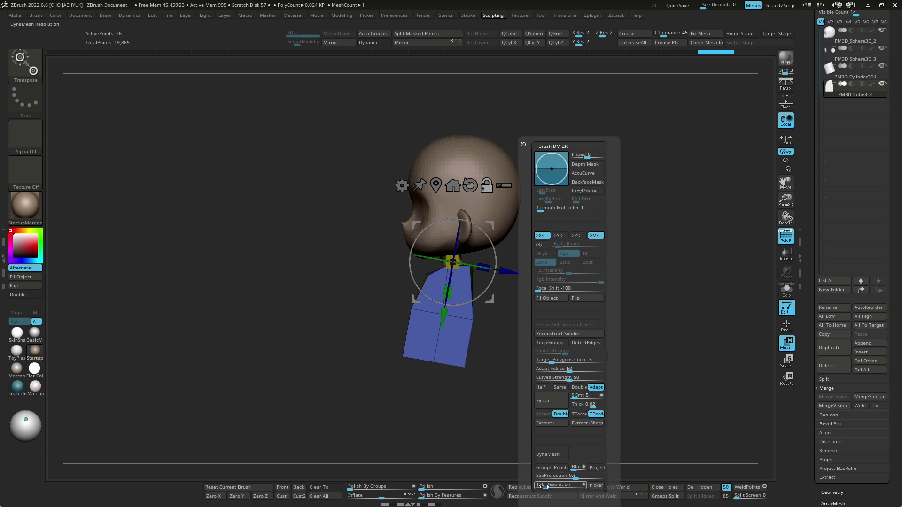
# DynaMesh the torso cube, smooth its edges and pull in the lower-left bulge.
pyautogui.click(547, 454)
pyautogui.press('q')
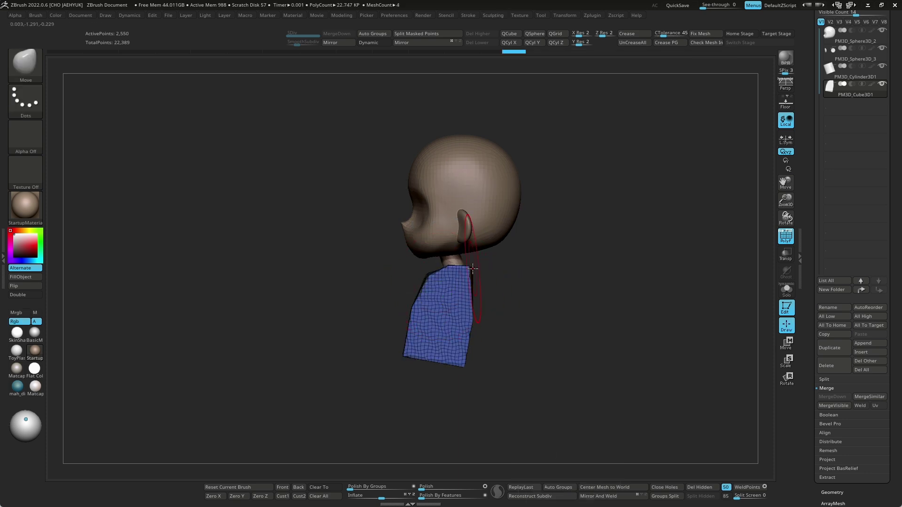
pyautogui.moveTo(464, 280)
pyautogui.keyDown('shift'); pyautogui.mouseDown()
pyautogui.moveTo(440, 304)
pyautogui.moveTo(482, 357)
pyautogui.mouseUp(); pyautogui.keyUp('shift')
pyautogui.moveTo(557, 256); pyautogui.dragTo(493, 299)
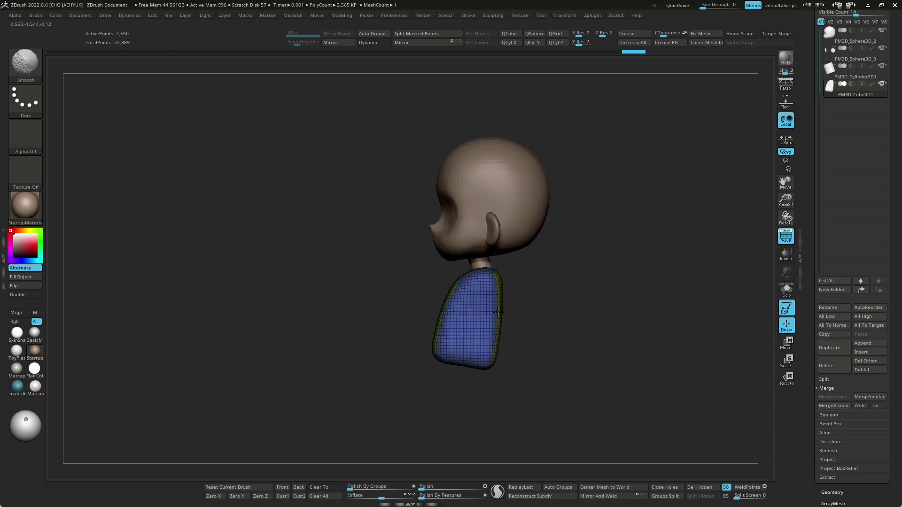
pyautogui.moveTo(425, 350); pyautogui.dragTo(444, 345)
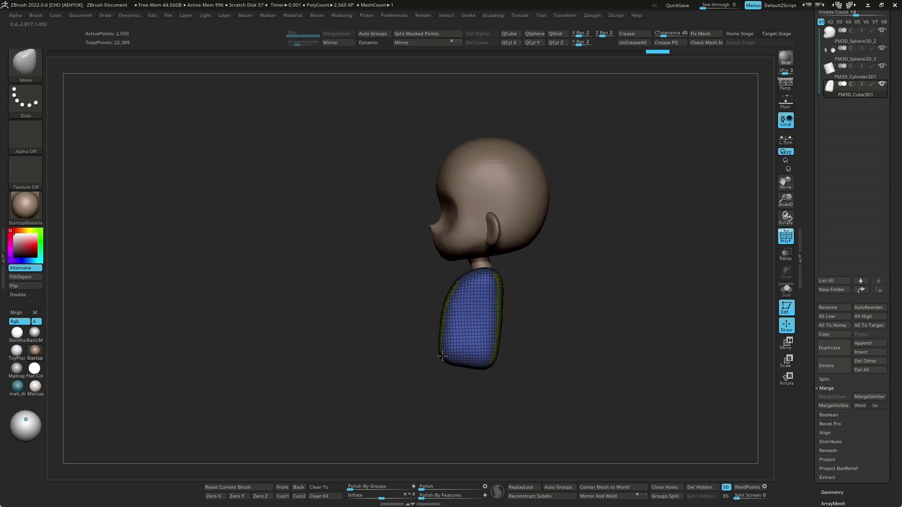
pyautogui.moveTo(502, 273)
pyautogui.mouseDown()
pyautogui.moveTo(560, 270)
pyautogui.moveTo(537, 270)
pyautogui.mouseUp()
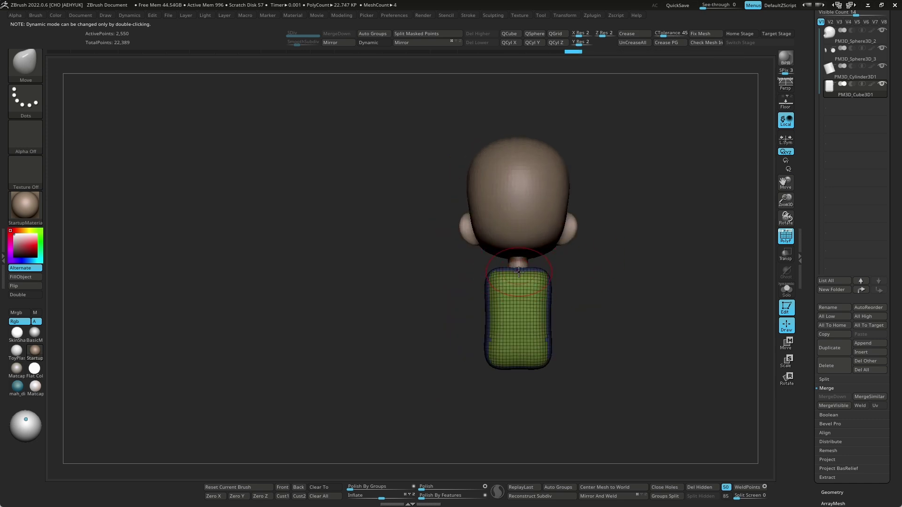
pyautogui.moveTo(536, 270)
pyautogui.keyDown('shift'); pyautogui.mouseDown()
pyautogui.moveTo(640, 276)
pyautogui.moveTo(630, 297)
pyautogui.mouseUp(); pyautogui.keyUp('shift')
pyautogui.click(790, 240)
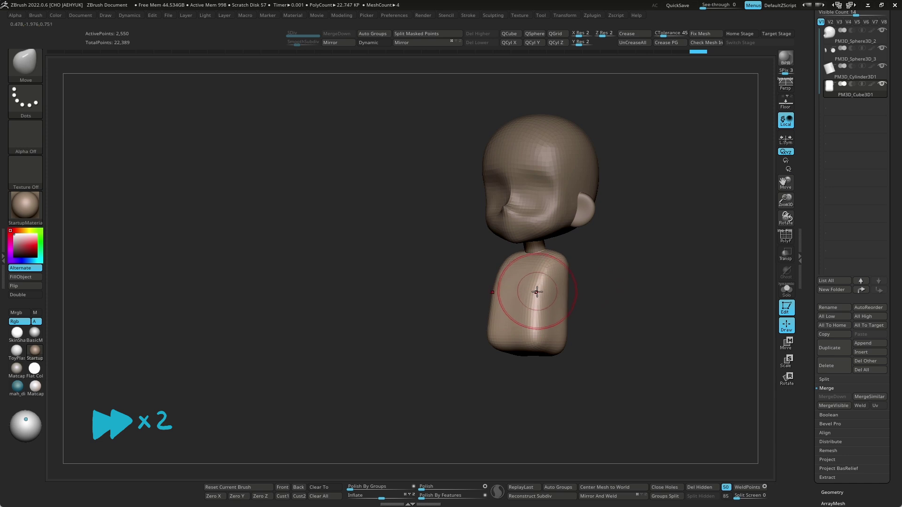
# Add a ClayBuildup stroke to the torso, then smooth the surface, checking front, side and back.
pyautogui.press('b')
pyautogui.press('c')
pyautogui.press('b')
pyautogui.moveTo(540, 299); pyautogui.dragTo(541, 315)
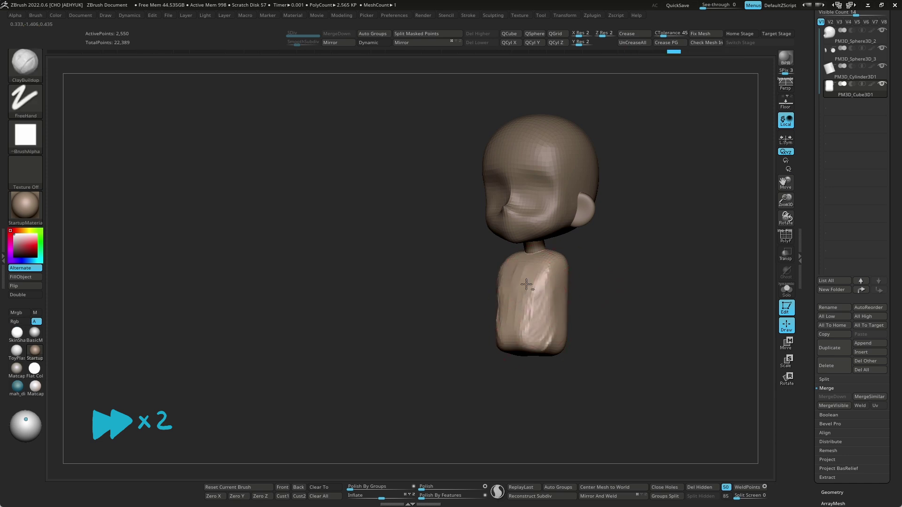
pyautogui.keyDown('shift'); pyautogui.moveTo(517, 318); pyautogui.dragTo(542, 276); pyautogui.keyUp('shift')
pyautogui.keyDown('shift'); pyautogui.moveTo(559, 345); pyautogui.dragTo(540, 310); pyautogui.keyUp('shift')
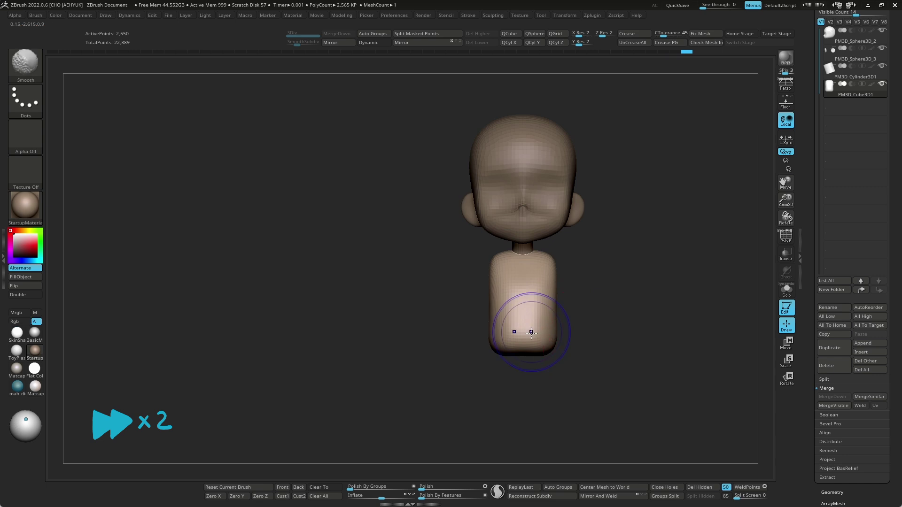
pyautogui.keyDown('shift'); pyautogui.moveTo(568, 324); pyautogui.dragTo(598, 316); pyautogui.keyUp('shift')
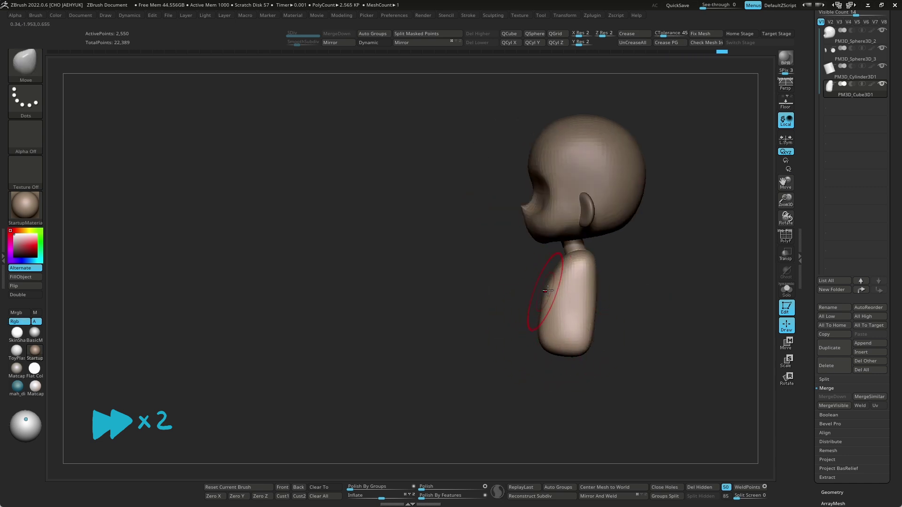
pyautogui.keyDown('shift'); pyautogui.moveTo(548, 290); pyautogui.dragTo(547, 327); pyautogui.keyUp('shift')
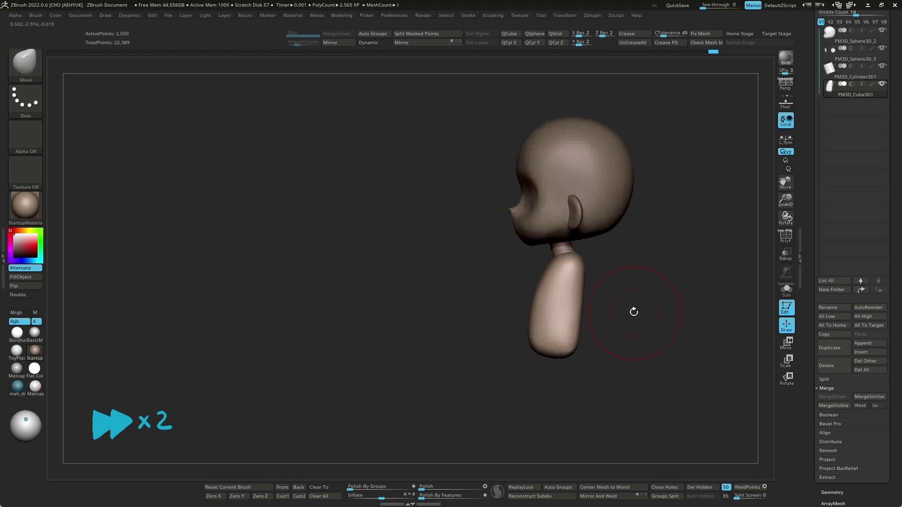
pyautogui.moveTo(634, 311)
pyautogui.keyDown('shift'); pyautogui.mouseDown()
pyautogui.moveTo(573, 336)
pyautogui.moveTo(635, 290)
pyautogui.moveTo(613, 328)
pyautogui.mouseUp(); pyautogui.keyUp('shift')
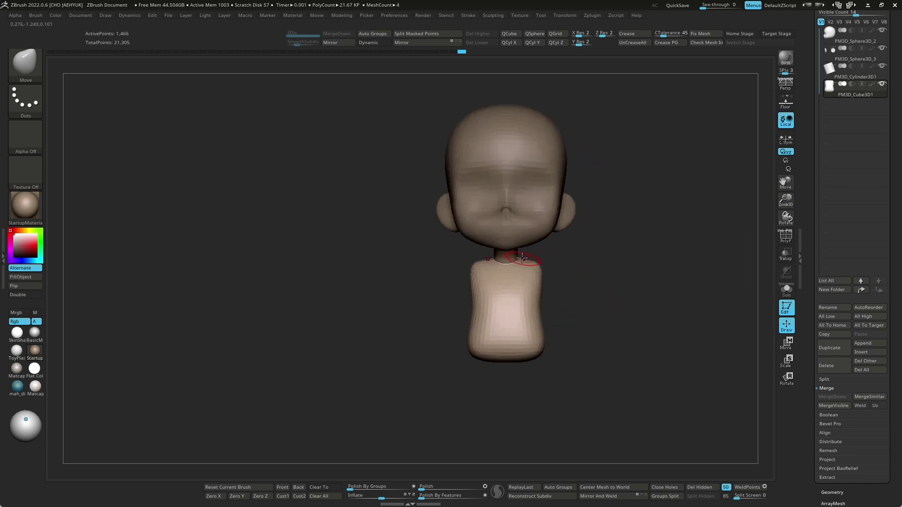
pyautogui.moveTo(607, 247)
pyautogui.mouseDown()
pyautogui.moveTo(547, 296)
pyautogui.moveTo(532, 281)
pyautogui.mouseUp()
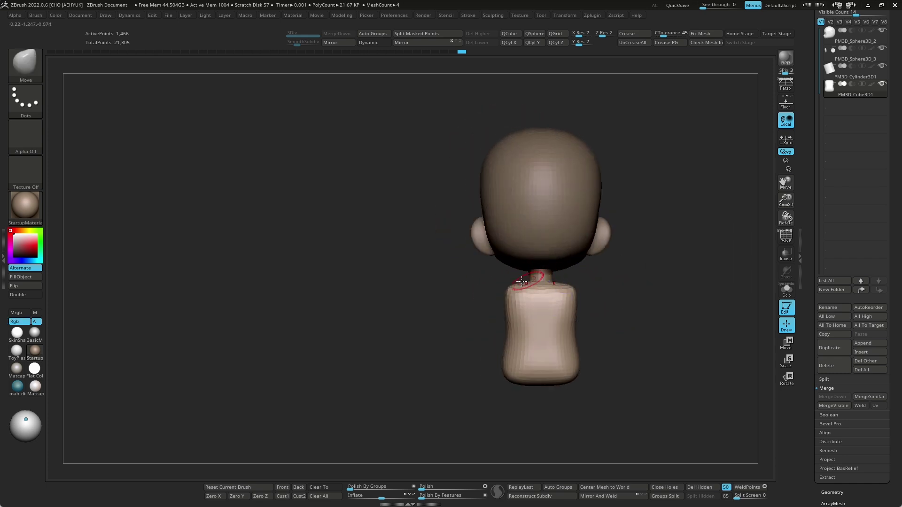
pyautogui.moveTo(614, 272)
pyautogui.mouseDown()
pyautogui.moveTo(575, 276)
pyautogui.moveTo(606, 291)
pyautogui.moveTo(584, 282)
pyautogui.moveTo(653, 281)
pyautogui.moveTo(592, 286)
pyautogui.mouseUp()
# Duplicate the torso cube, move the copy below, tilt it about 45 degrees and reshape its sides.
pyautogui.click(833, 347)
pyautogui.press('w')
pyautogui.moveTo(501, 361); pyautogui.dragTo(502, 386)
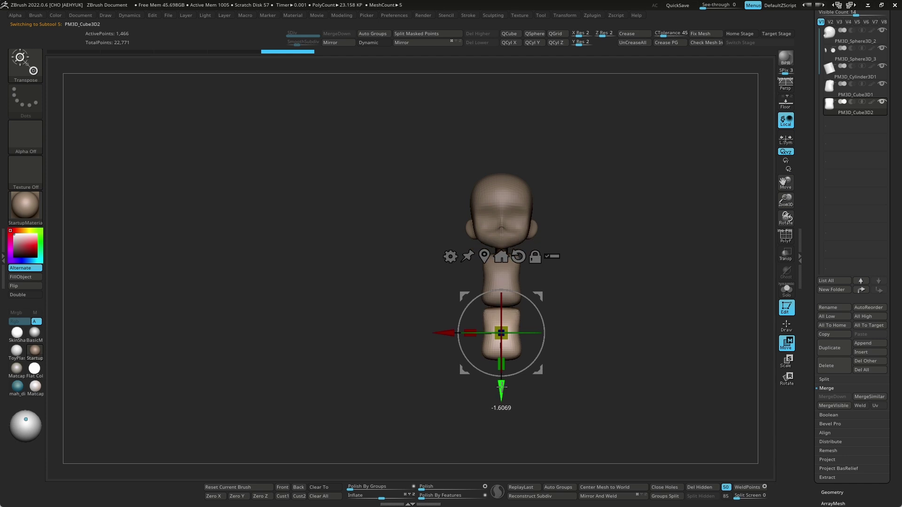
pyautogui.moveTo(620, 343); pyautogui.dragTo(554, 346)
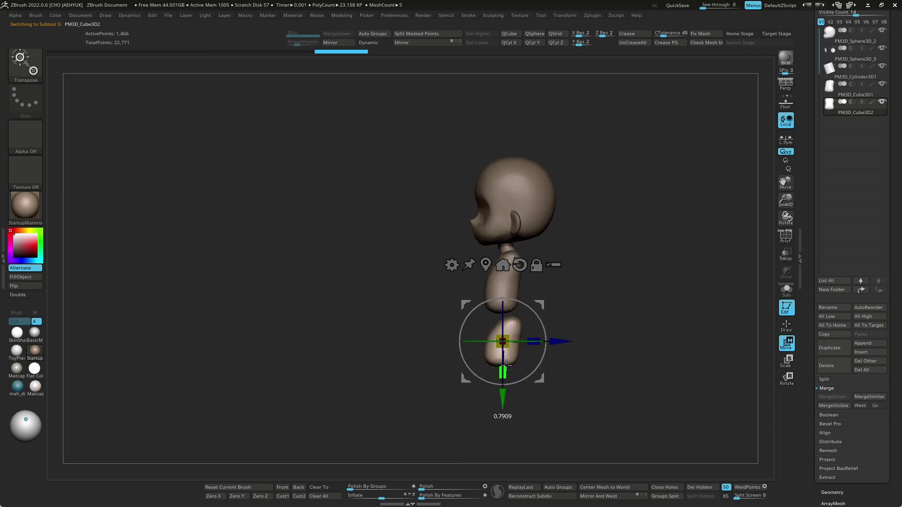
pyautogui.moveTo(505, 384); pyautogui.dragTo(542, 369)
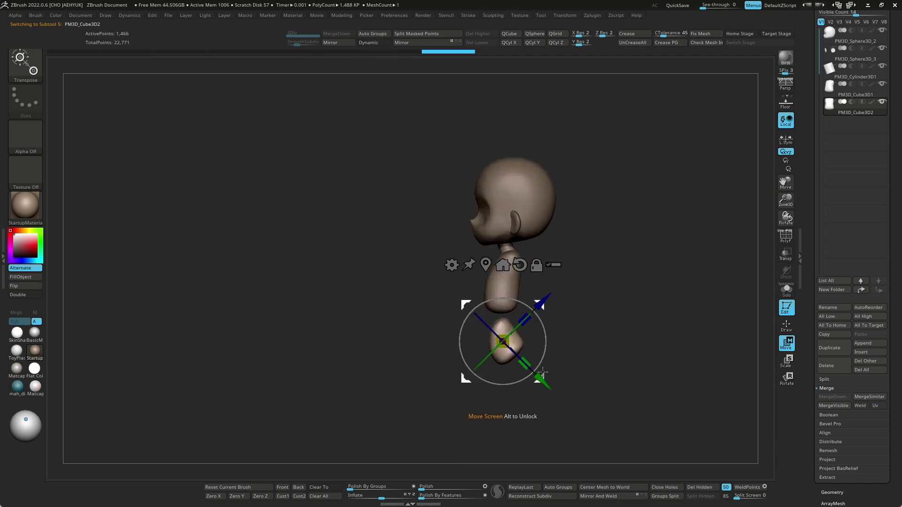
pyautogui.moveTo(587, 347); pyautogui.dragTo(633, 326)
pyautogui.press('q')
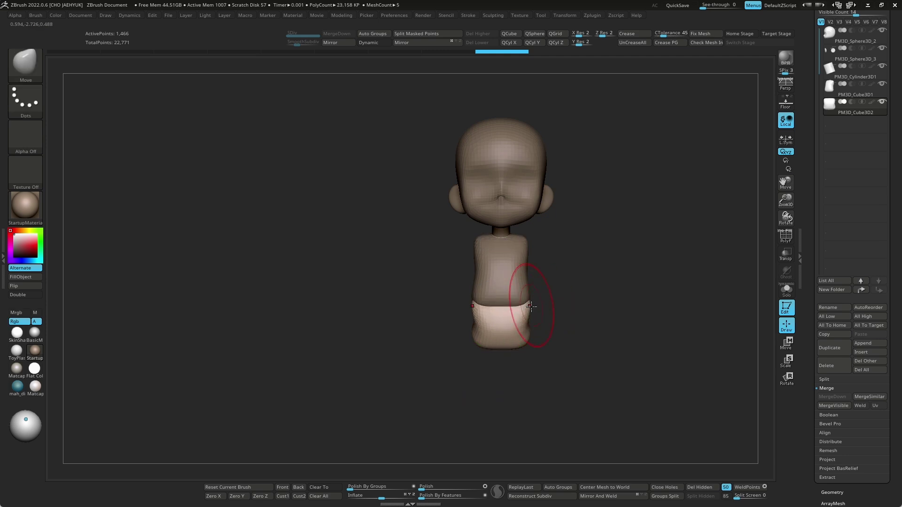
pyautogui.moveTo(573, 342)
pyautogui.keyDown('shift'); pyautogui.mouseDown()
pyautogui.moveTo(561, 290)
pyautogui.moveTo(528, 303)
pyautogui.moveTo(534, 293)
pyautogui.moveTo(503, 282)
pyautogui.moveTo(538, 300)
pyautogui.moveTo(553, 332)
pyautogui.moveTo(582, 273)
pyautogui.moveTo(612, 288)
pyautogui.mouseUp(); pyautogui.keyUp('shift')
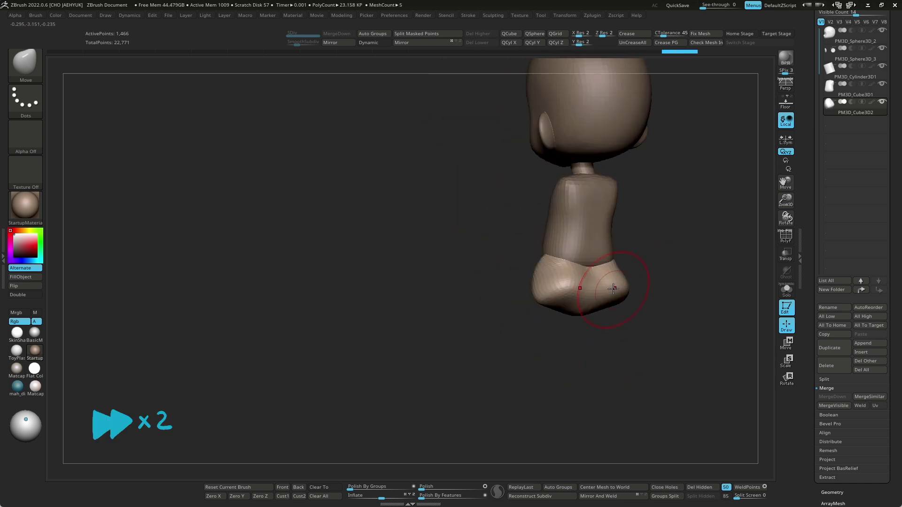
pyautogui.moveTo(667, 301)
pyautogui.mouseDown()
pyautogui.moveTo(717, 310)
pyautogui.moveTo(657, 322)
pyautogui.moveTo(603, 308)
pyautogui.moveTo(701, 352)
pyautogui.moveTo(553, 298)
pyautogui.mouseUp()
# Select the hip block subtool and smooth it, viewing from both side profiles.
pyautogui.keyDown('alt'); pyautogui.click(570, 308); pyautogui.keyUp('alt')
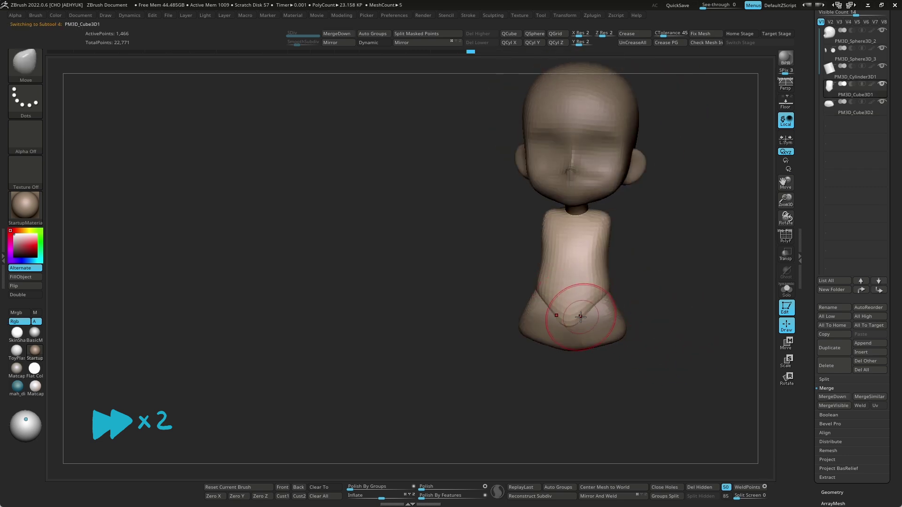
pyautogui.moveTo(674, 304)
pyautogui.mouseDown()
pyautogui.moveTo(664, 316)
pyautogui.moveTo(586, 332)
pyautogui.mouseUp()
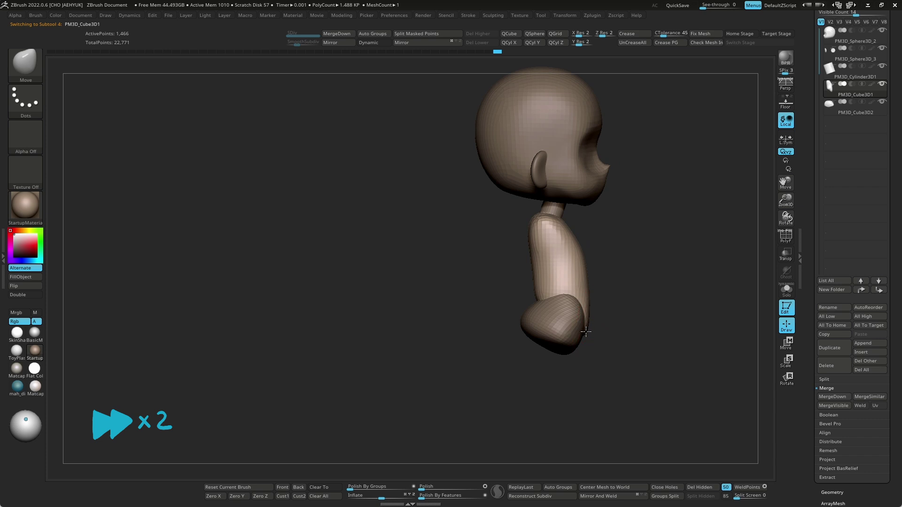
pyautogui.moveTo(676, 318); pyautogui.dragTo(584, 298)
pyautogui.keyDown('alt'); pyautogui.click(587, 295); pyautogui.keyUp('alt')
pyautogui.keyDown('shift'); pyautogui.moveTo(629, 274); pyautogui.dragTo(676, 310); pyautogui.keyUp('shift')
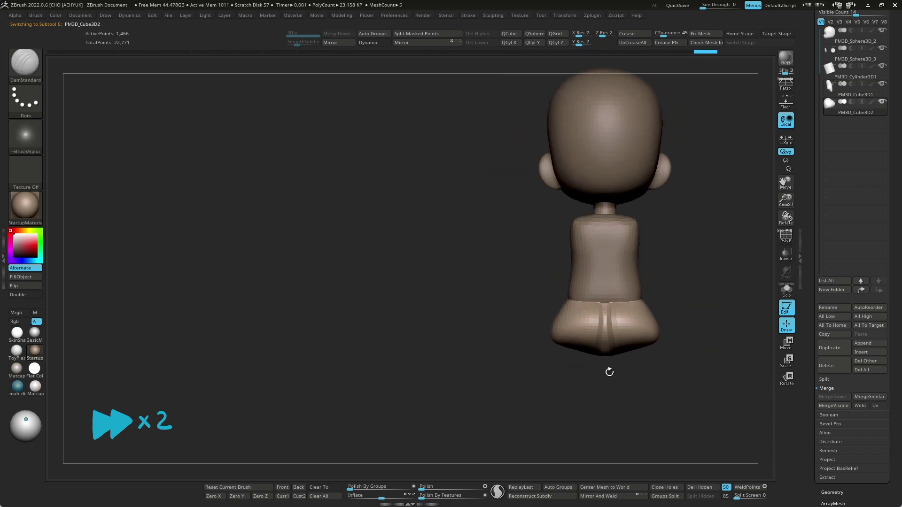
pyautogui.moveTo(605, 310)
pyautogui.keyDown('shift'); pyautogui.mouseDown()
pyautogui.moveTo(683, 326)
pyautogui.moveTo(694, 365)
pyautogui.moveTo(605, 353)
pyautogui.moveTo(664, 348)
pyautogui.moveTo(648, 350)
pyautogui.moveTo(631, 387)
pyautogui.moveTo(579, 333)
pyautogui.mouseUp(); pyautogui.keyUp('shift')
# Shape the pelvis with ClayBuildup and Move brushes, checking it from below and the front.
pyautogui.moveTo(642, 318)
pyautogui.mouseDown()
pyautogui.moveTo(544, 319)
pyautogui.moveTo(573, 328)
pyautogui.moveTo(669, 234)
pyautogui.mouseUp()
pyautogui.press('b')
pyautogui.press('c')
pyautogui.press('b')
pyautogui.press('b')
pyautogui.press('m')
pyautogui.press('v')
pyautogui.moveTo(611, 366)
pyautogui.mouseDown()
pyautogui.moveTo(642, 344)
pyautogui.moveTo(607, 311)
pyautogui.moveTo(552, 349)
pyautogui.mouseUp()
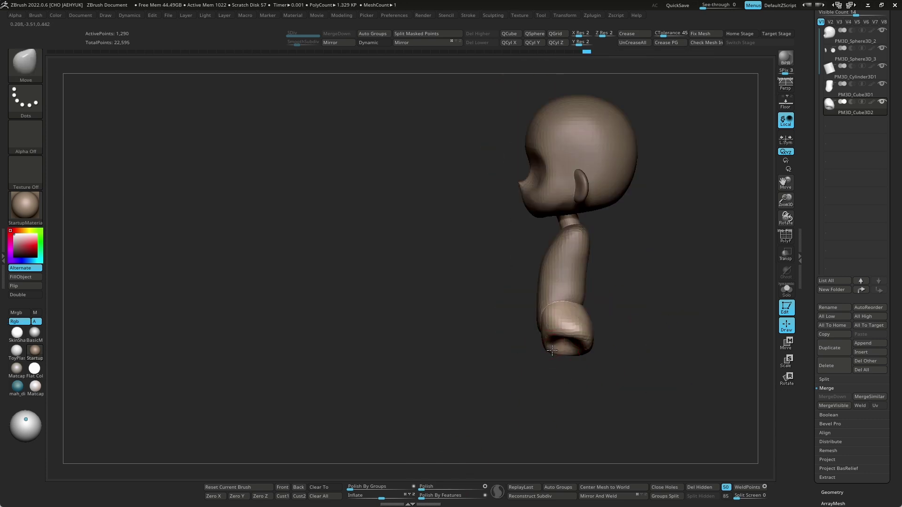
pyautogui.moveTo(658, 336)
pyautogui.mouseDown()
pyautogui.moveTo(676, 326)
pyautogui.moveTo(614, 298)
pyautogui.moveTo(613, 326)
pyautogui.moveTo(606, 310)
pyautogui.mouseUp()
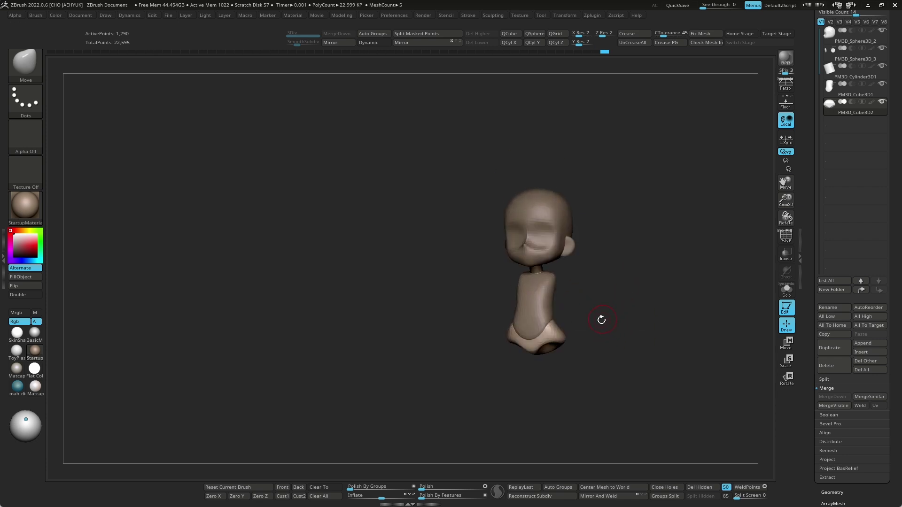
pyautogui.moveTo(585, 392)
pyautogui.mouseDown()
pyautogui.moveTo(630, 382)
pyautogui.moveTo(562, 340)
pyautogui.moveTo(604, 312)
pyautogui.moveTo(590, 266)
pyautogui.moveTo(548, 267)
pyautogui.mouseUp()
# Select PM3D_Cube3D2, reset the gizmo axes and nudge the hip block slightly down under the torso.
pyautogui.keyDown('alt'); pyautogui.click(450, 263); pyautogui.keyUp('alt')
pyautogui.press('w')
pyautogui.moveTo(604, 298); pyautogui.dragTo(574, 260)
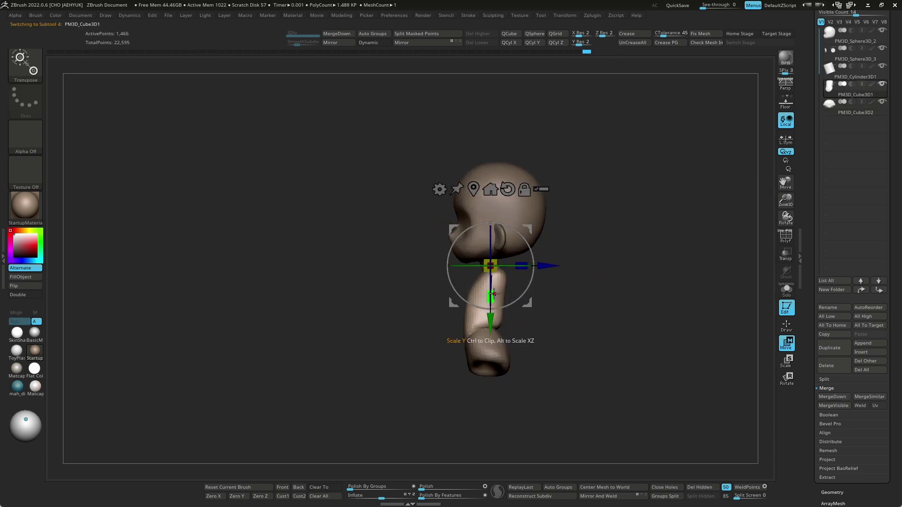
pyautogui.keyDown('alt'); pyautogui.click(499, 336); pyautogui.keyUp('alt')
pyautogui.click(499, 273)
pyautogui.moveTo(483, 397); pyautogui.dragTo(479, 412)
pyautogui.keyDown('shift'); pyautogui.moveTo(585, 318); pyautogui.dragTo(624, 312); pyautogui.keyUp('shift')
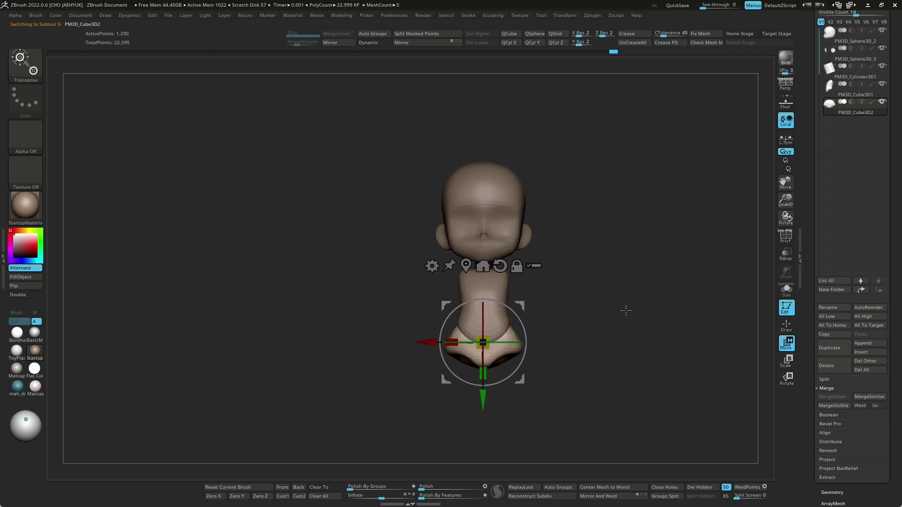
pyautogui.press('q')
pyautogui.keyDown('alt'); pyautogui.click(483, 302); pyautogui.keyUp('alt')
pyautogui.moveTo(563, 324); pyautogui.dragTo(493, 295)
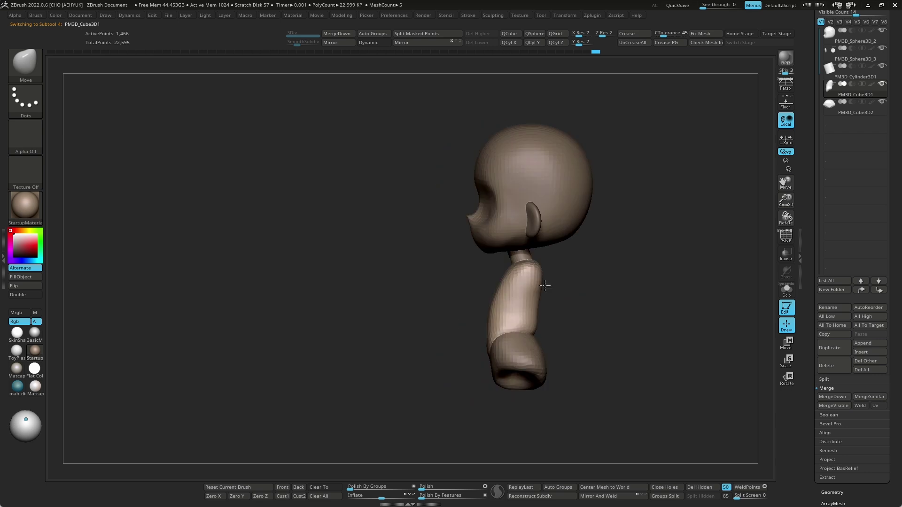